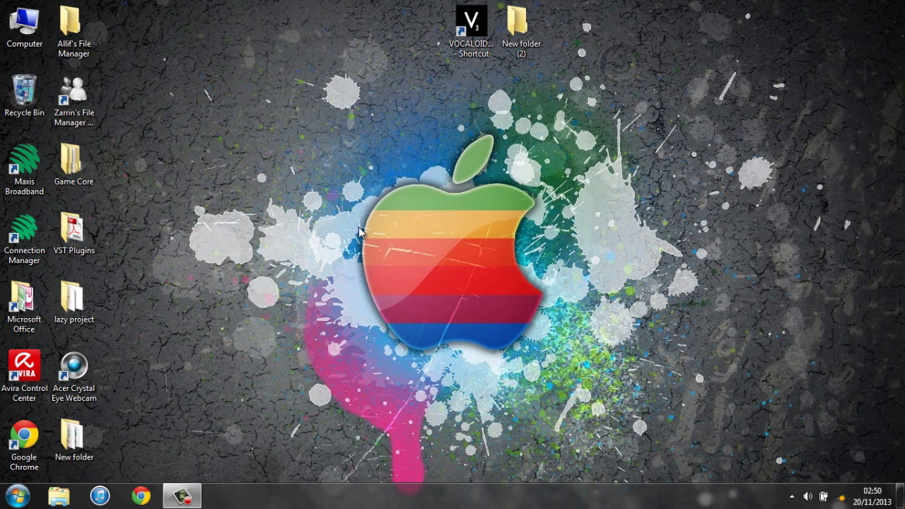
After the editor fails to launch, open New folder (2) > Hatsune Miku Singer Library
click(471, 28)
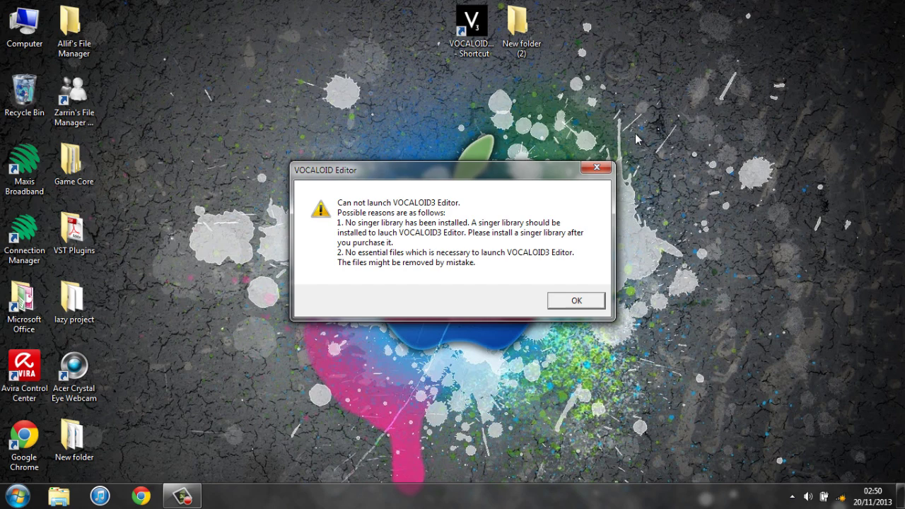
click(576, 300)
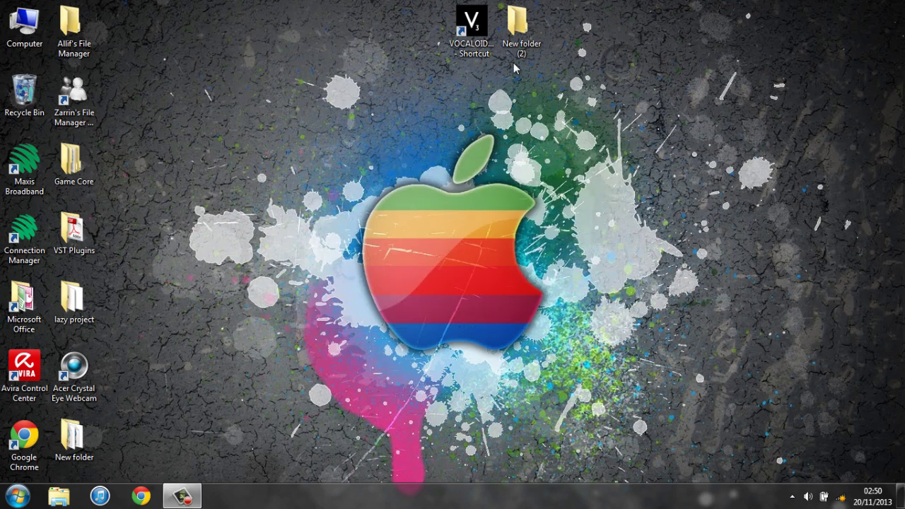
double_click(519, 24)
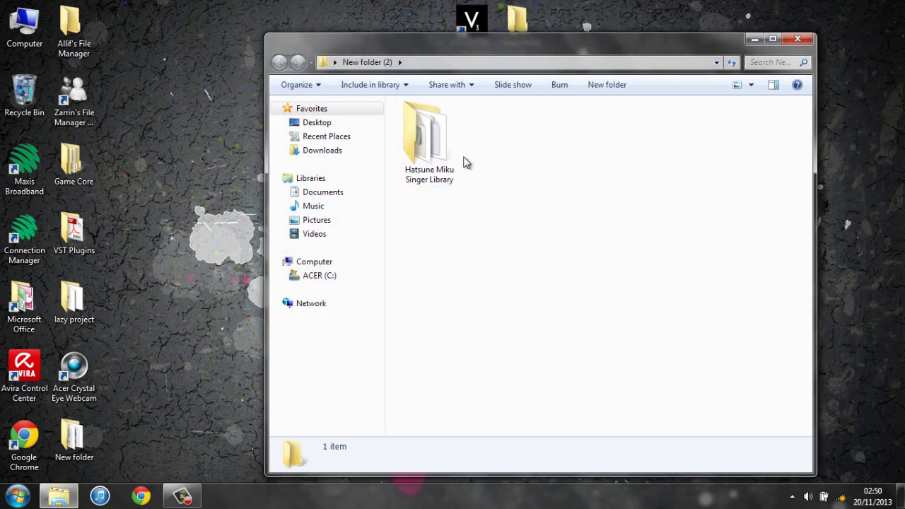
double_click(435, 152)
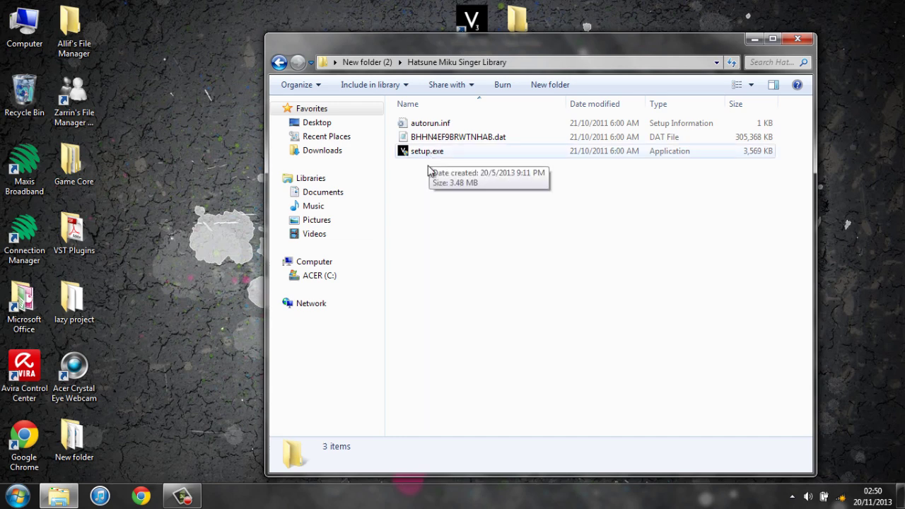
Run setup.exe from the Hatsune Miku Singer Library folder as administrator
double_click(427, 152)
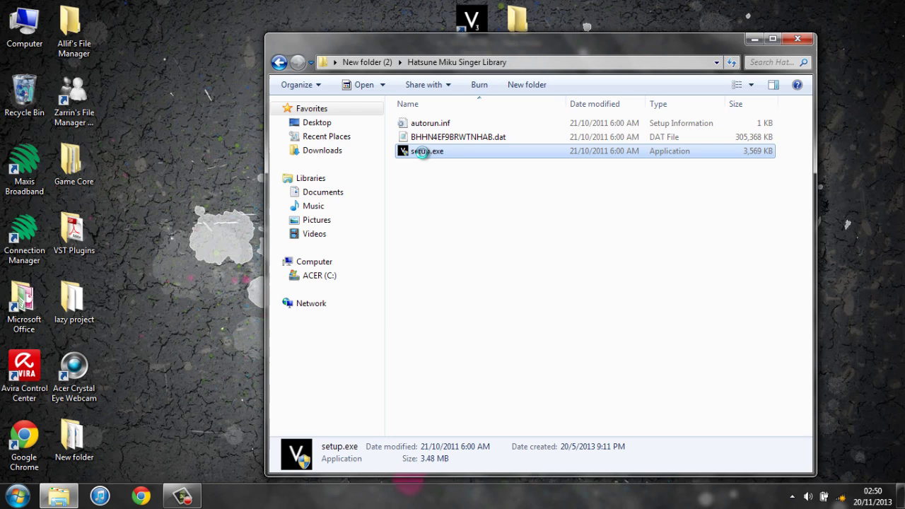
right_click(424, 152)
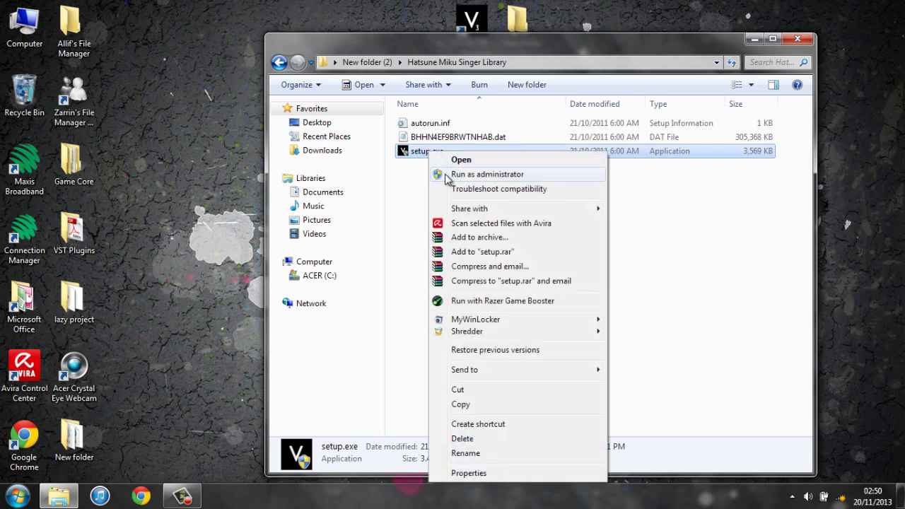
click(446, 176)
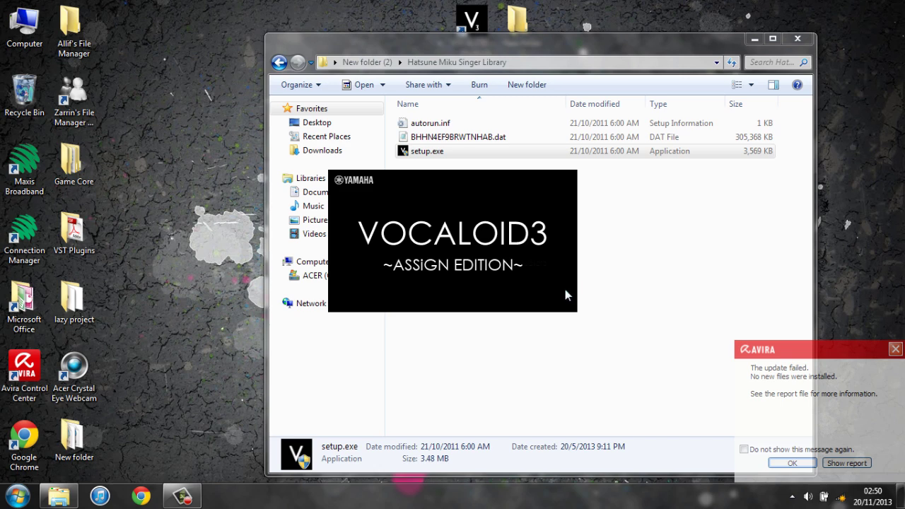
Dismiss the Avira notice and install all Hatsune Miku components into C:\Program Files (x86)\VoiceDB
click(895, 349)
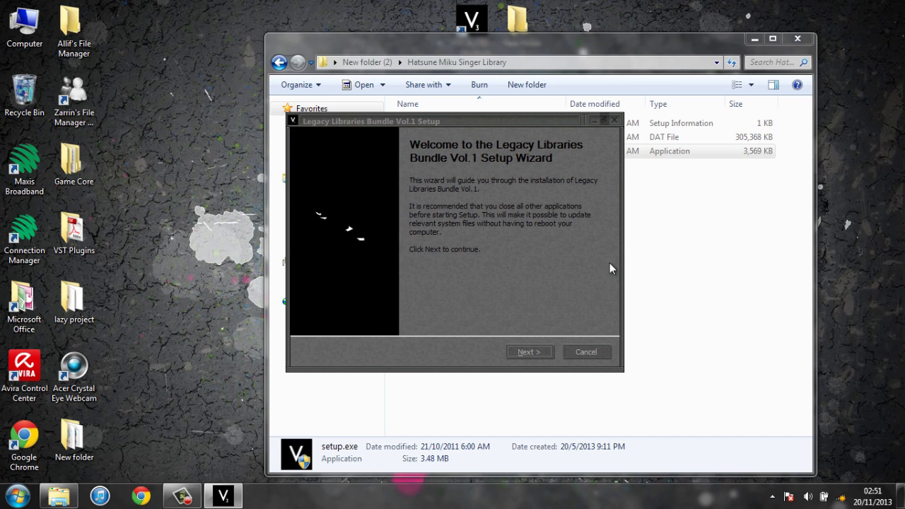
click(529, 353)
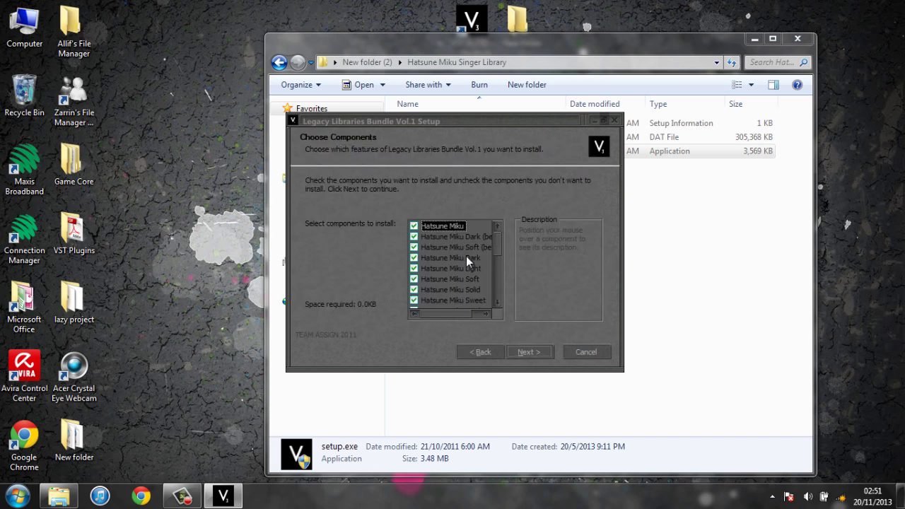
click(522, 349)
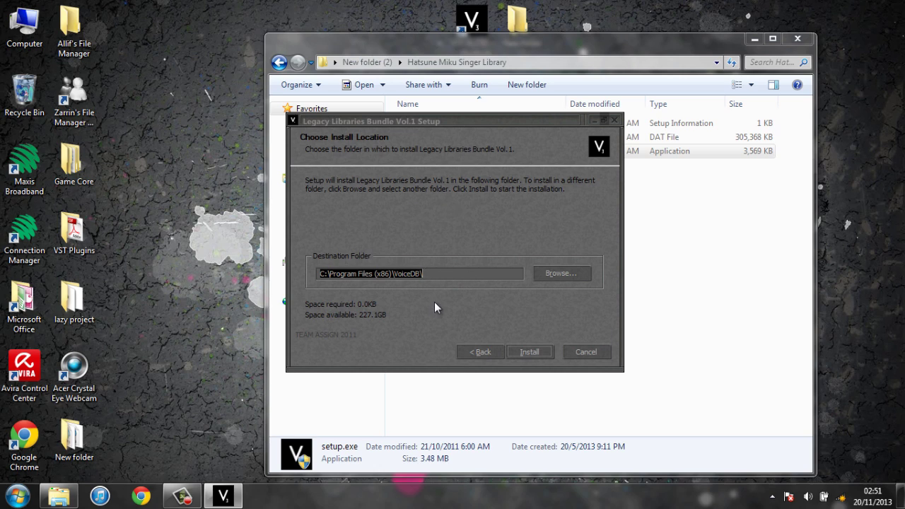
click(520, 348)
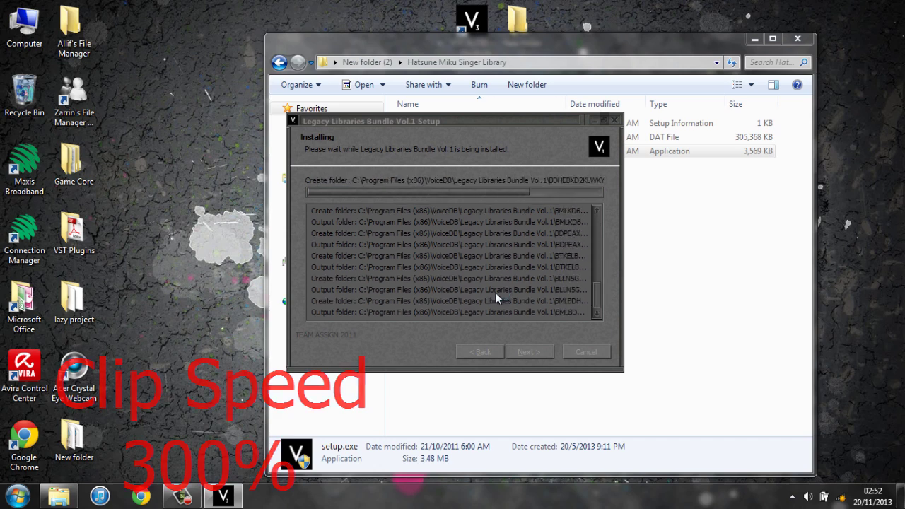
Finish the setup wizard, dismiss the TEAM ASSiGN message, close the folder, and rename the shortcut Vocaloid3FE
click(526, 348)
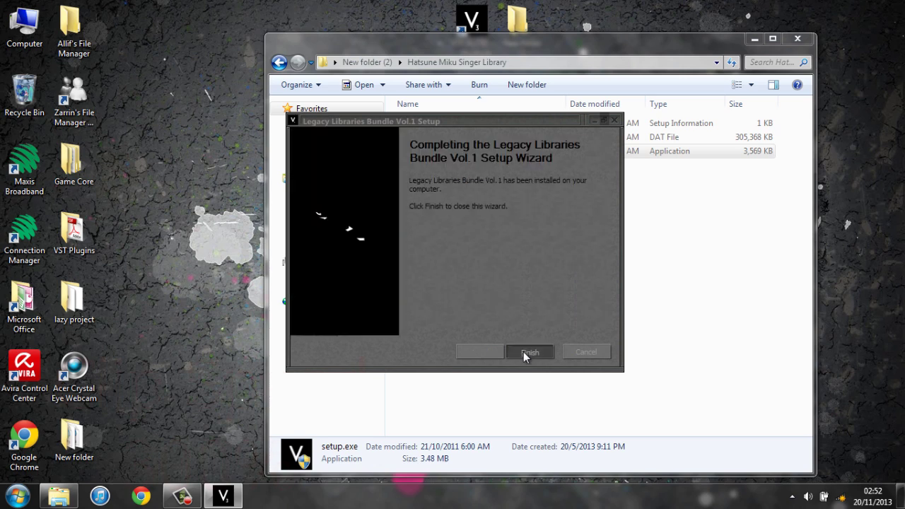
click(529, 352)
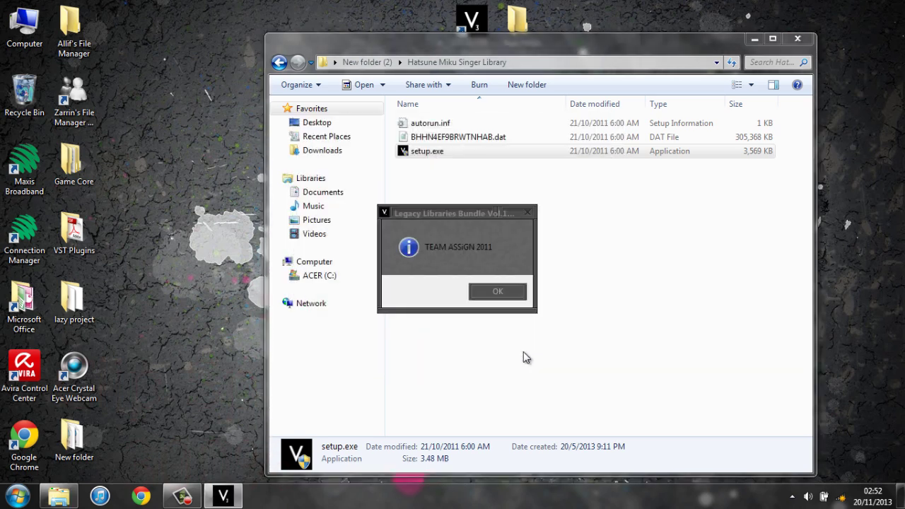
click(497, 296)
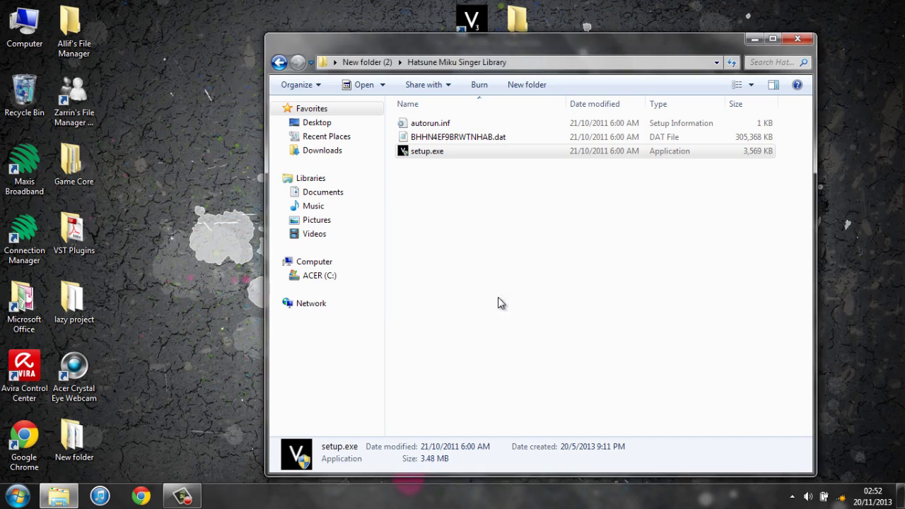
click(797, 38)
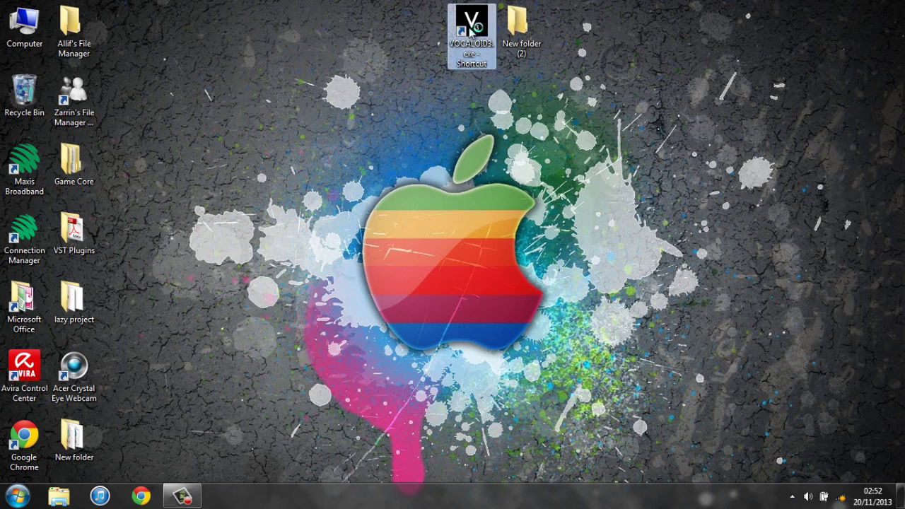
key(Return)
Launch VOCALOID3 and draw a rising staircase of 'a' notes from C3 with the Pencil tool
double_click(458, 28)
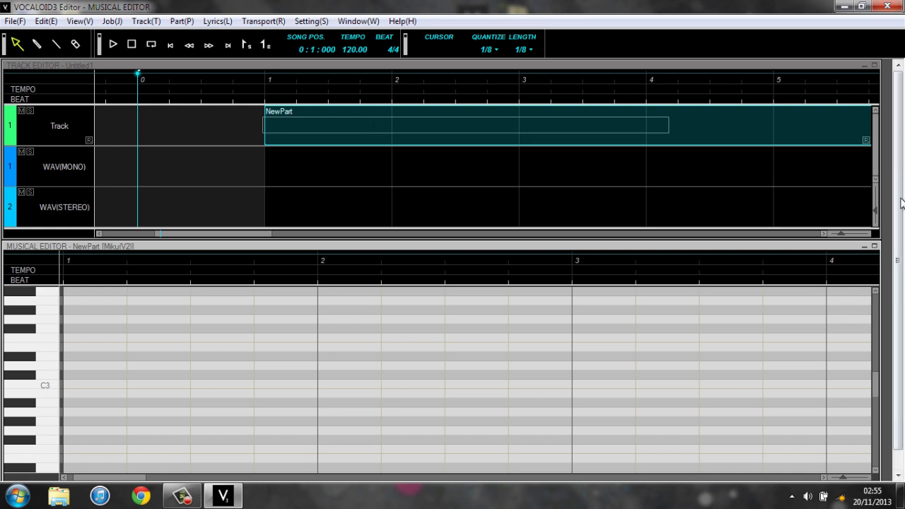
click(36, 43)
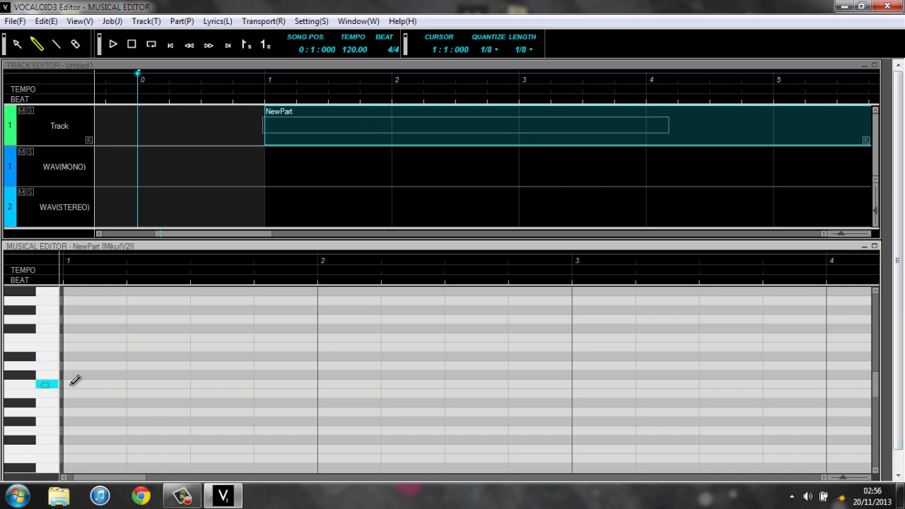
mouse_move(75, 380)
mouse_down()
mouse_move(104, 385)
mouse_move(169, 360)
mouse_up()
drag(164, 355, 192, 346)
drag(195, 346, 222, 338)
drag(227, 336, 348, 312)
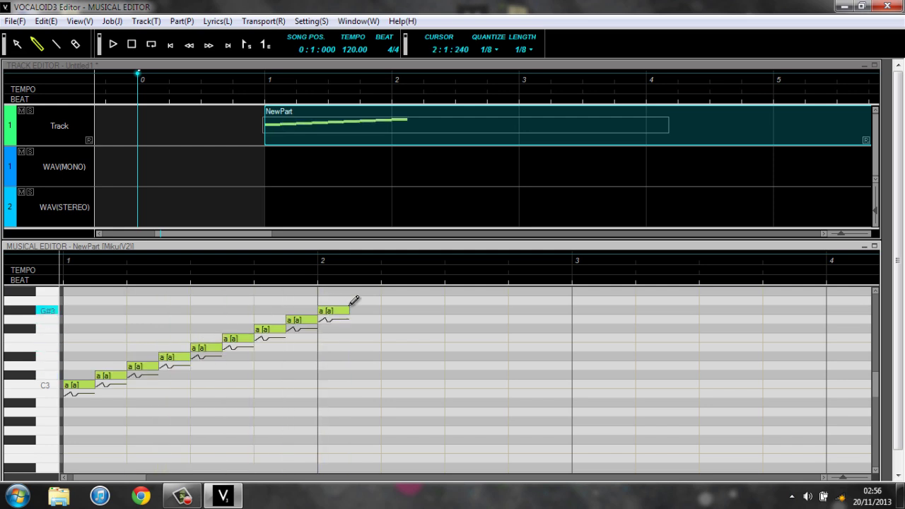
Rewind to the song start, play the melody once, and stop
click(170, 45)
click(228, 46)
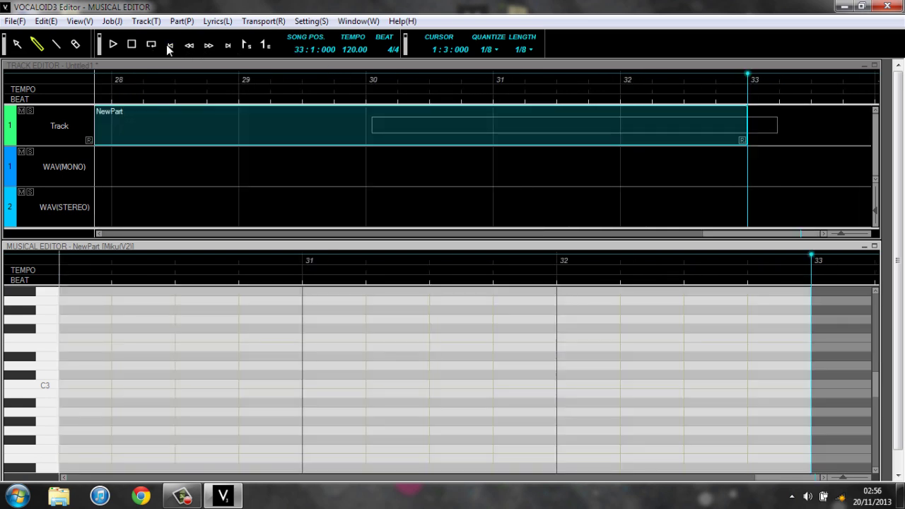
click(168, 44)
click(113, 44)
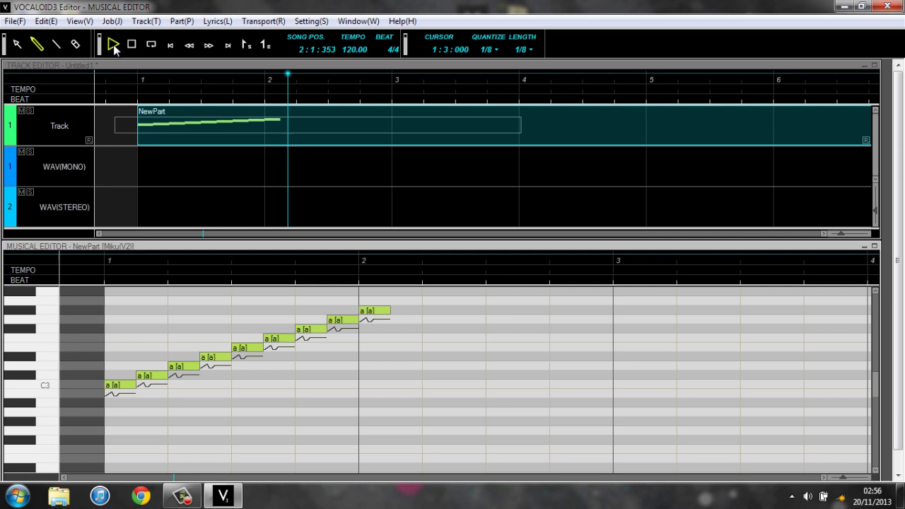
click(113, 44)
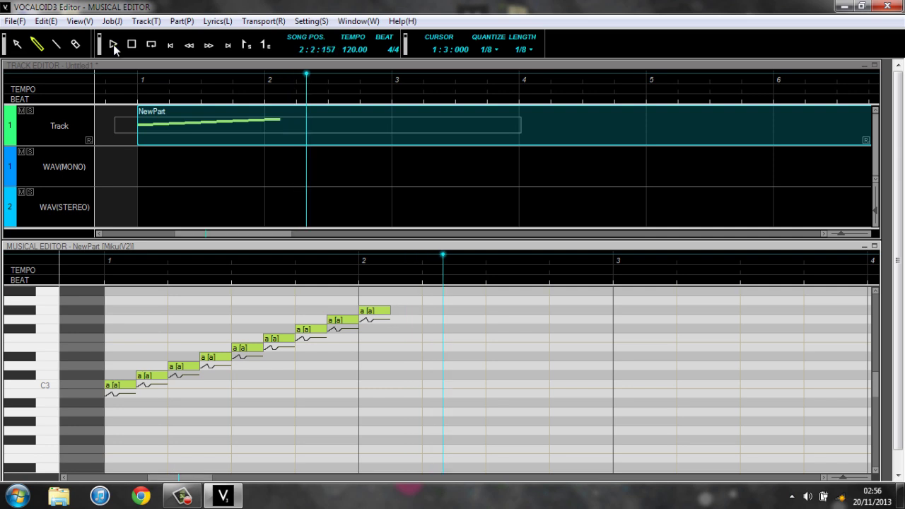
Enter uppercase lyrics SA, YA, SU and KA on the first four notes
click(170, 45)
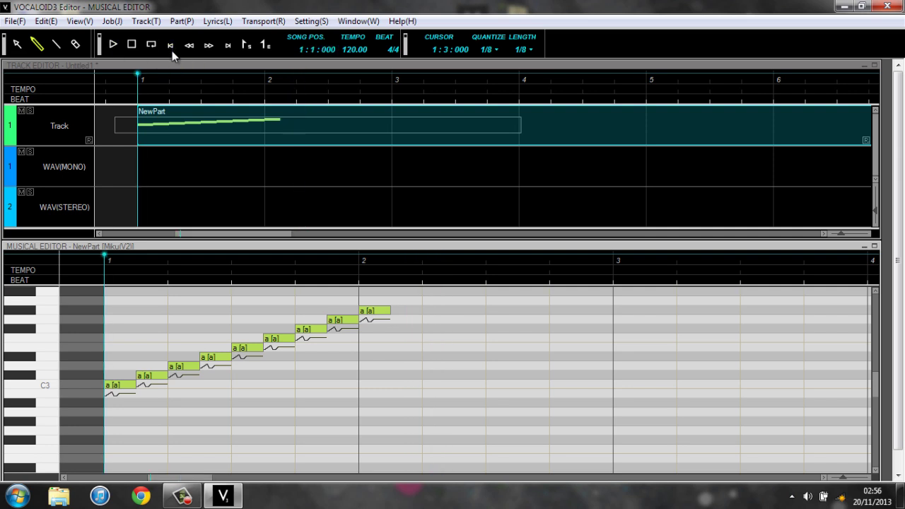
double_click(121, 388)
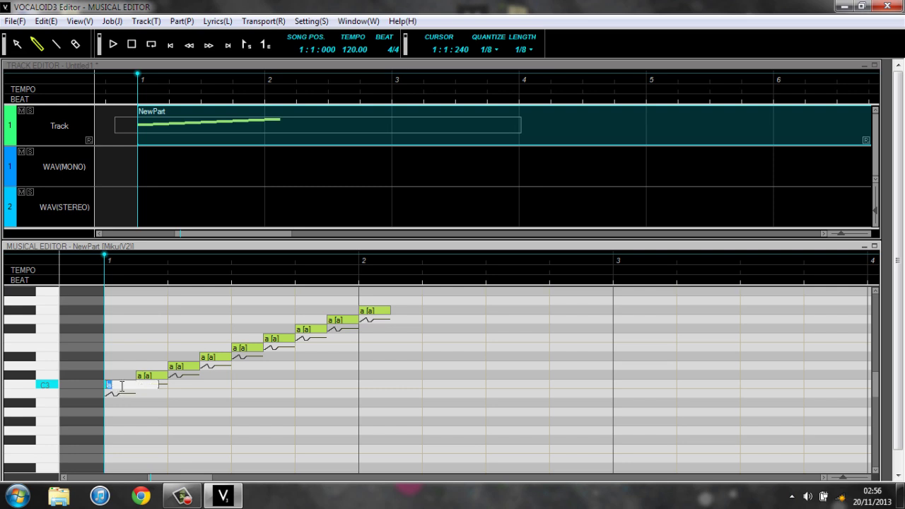
text(SA)
key(Tab)
text(YA)
key(Tab)
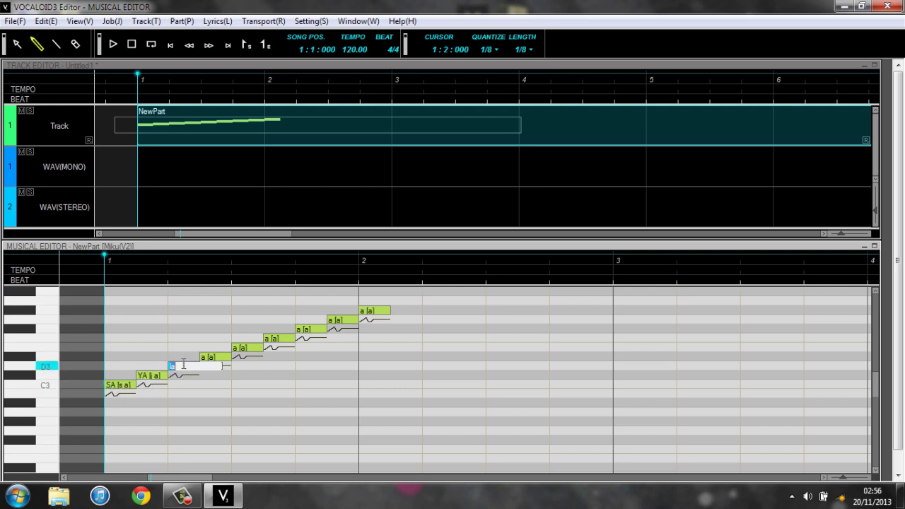
text(SU)
key(Tab)
text(KA)
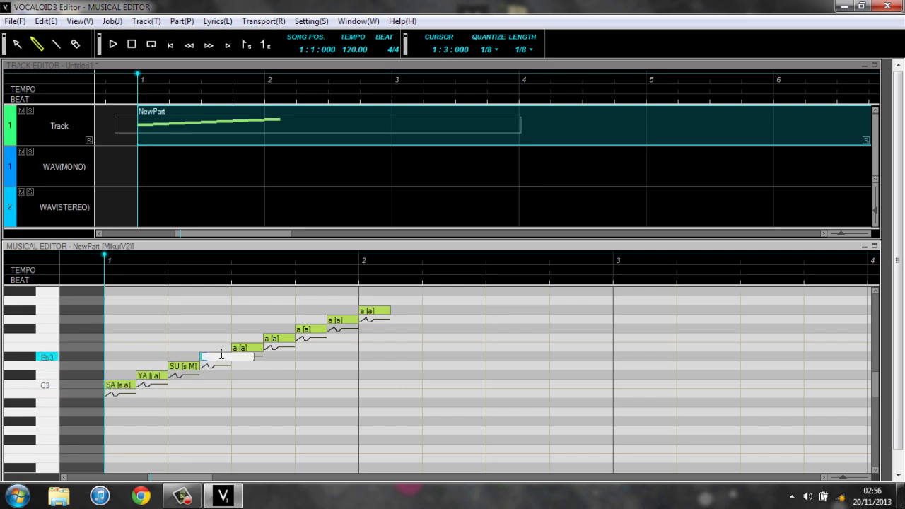
key(Tab)
Enter lowercase lyrics ma, ka, n, na and si on the remaining five notes
key(Caps_Lock)
text(ma)
key(Tab)
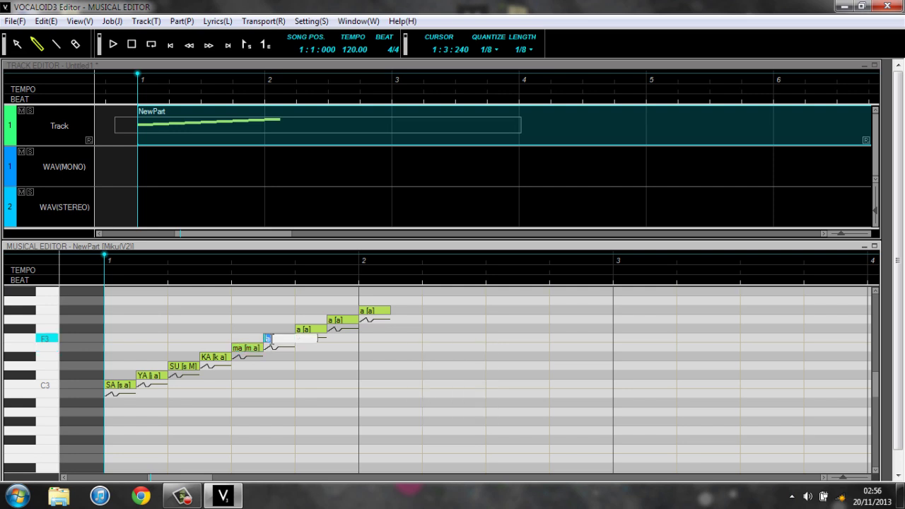
text(ka)
key(Tab)
text(n)
key(Tab)
text(na)
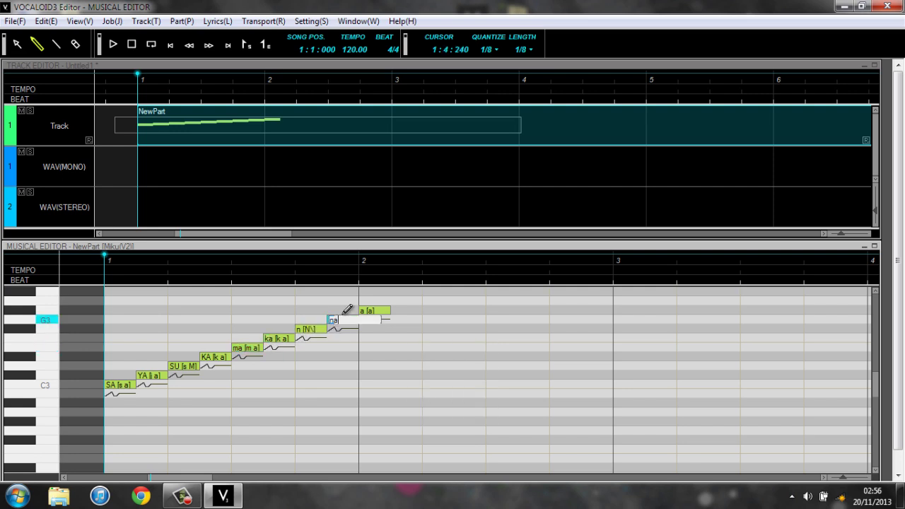
key(Tab)
text(si)
key(Return)
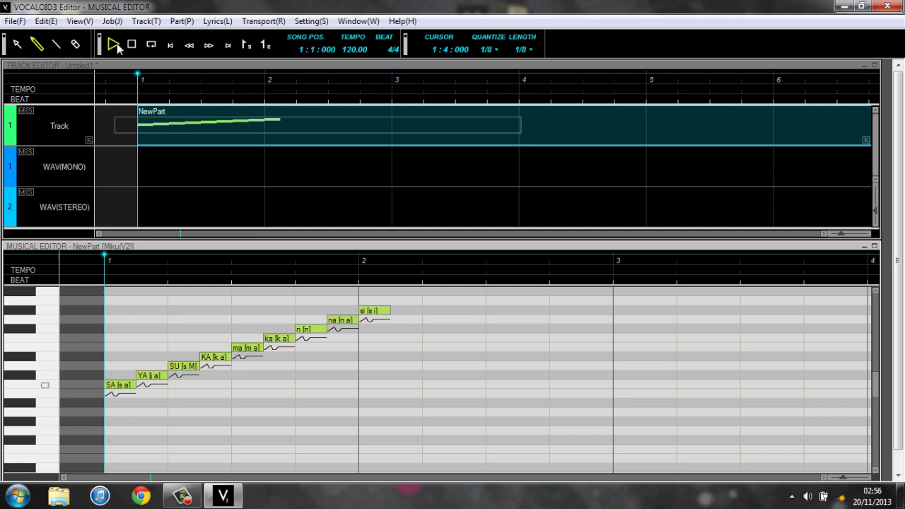
Stretch the final si note to about one and a half beats and replay the melody
click(115, 46)
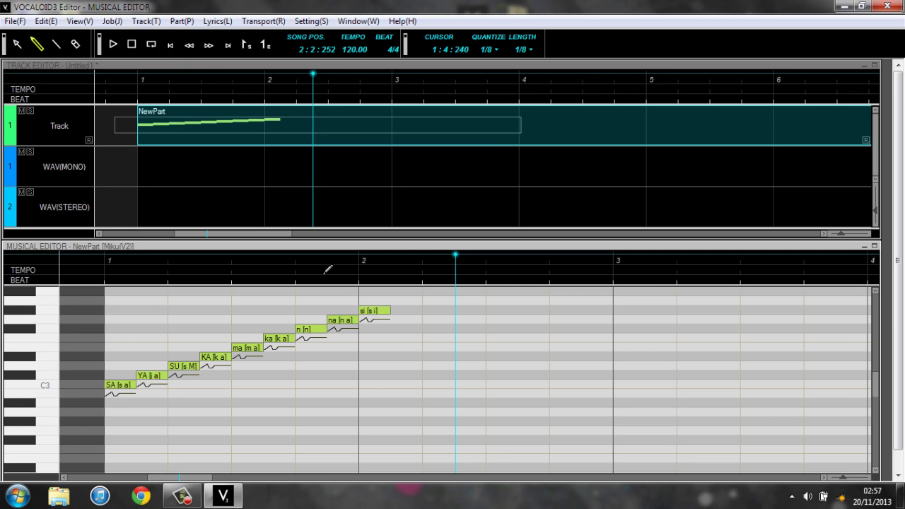
drag(390, 312, 454, 312)
click(170, 44)
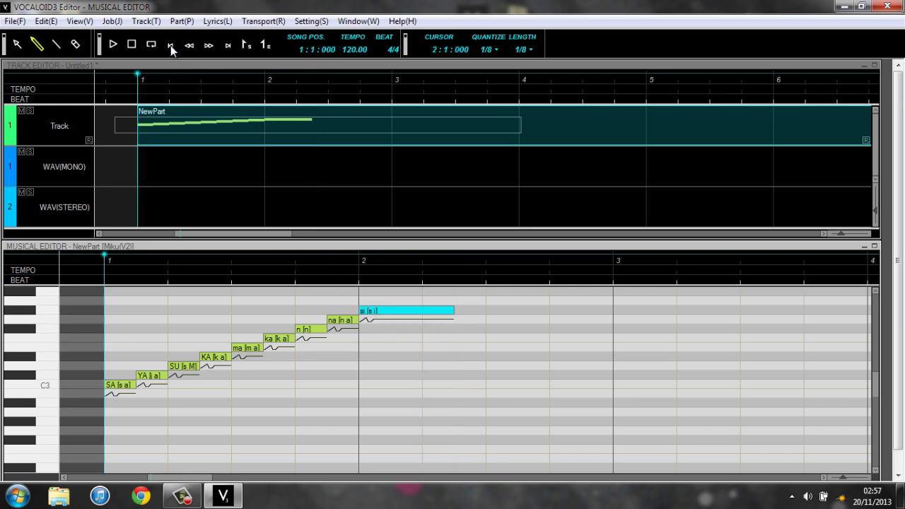
click(110, 45)
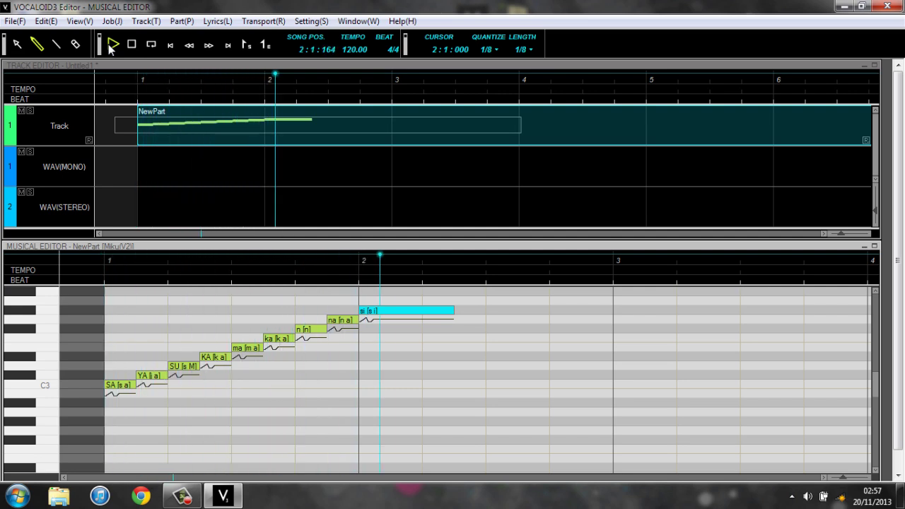
key(space)
Set the si note's vibrato to [Normal] Type 1 via Note Property
right_click(402, 314)
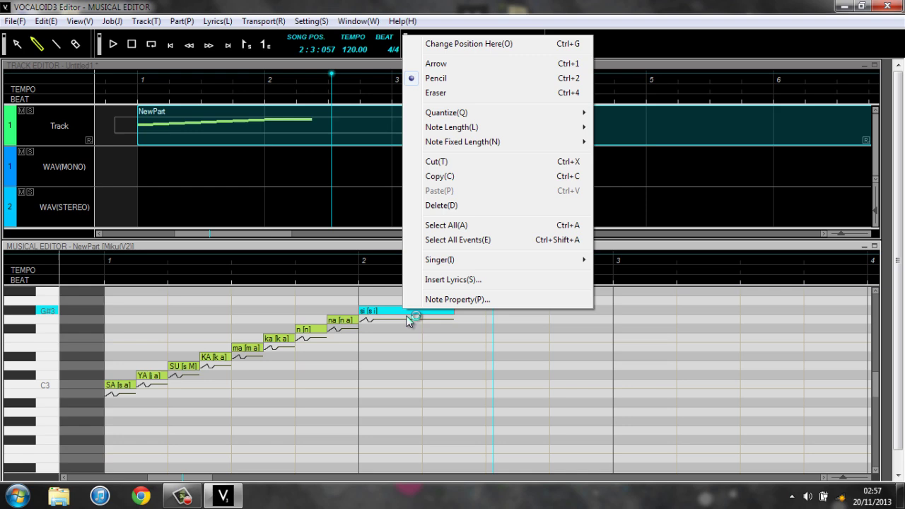
click(429, 299)
click(383, 217)
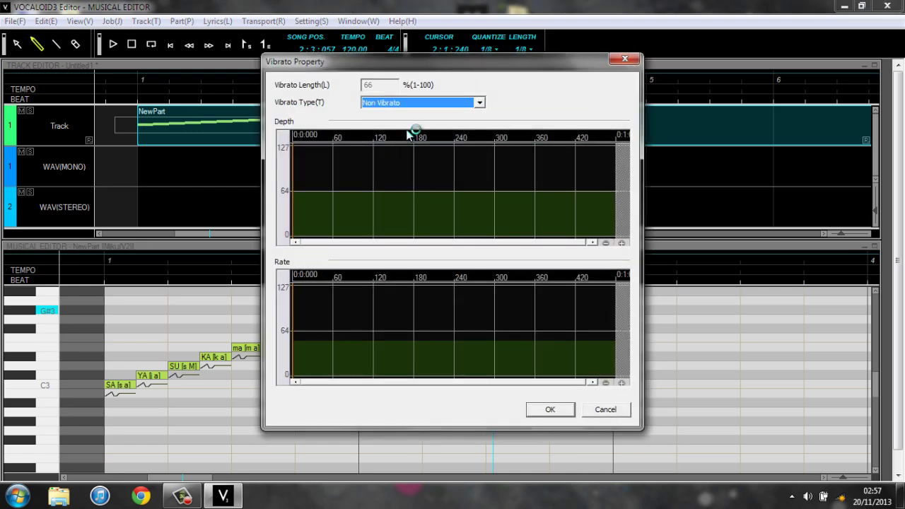
click(419, 102)
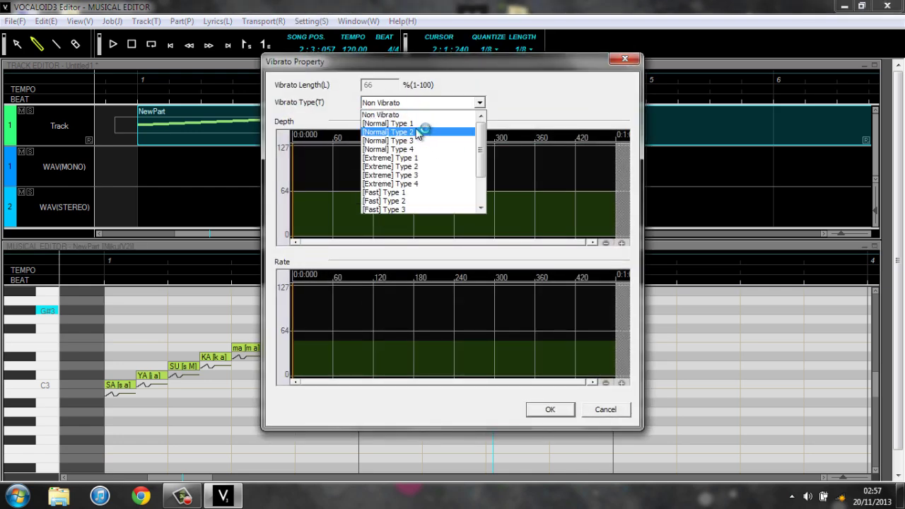
click(424, 123)
click(541, 413)
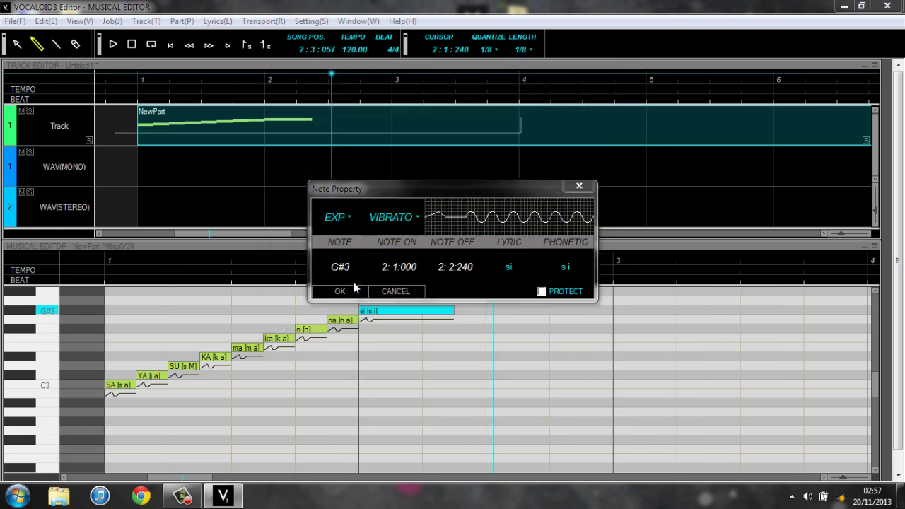
click(355, 288)
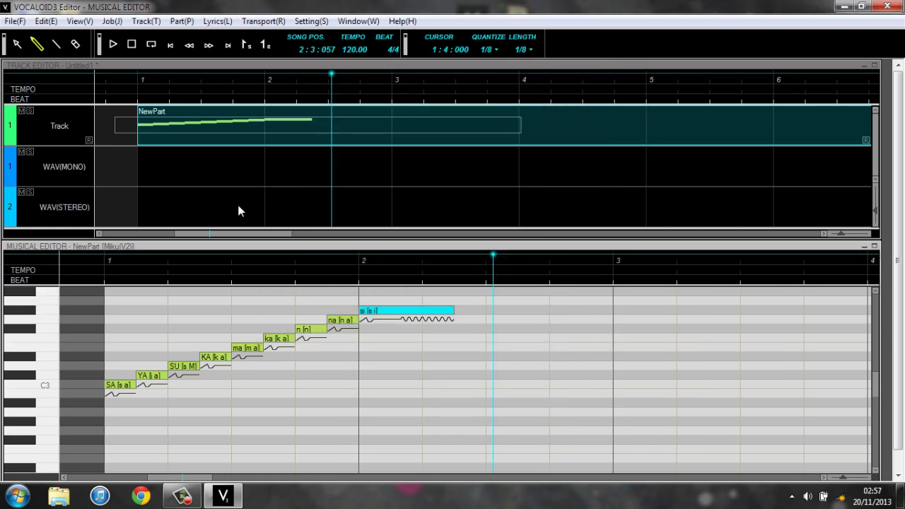
Rewind and play the melody to hear the new vibrato
click(170, 45)
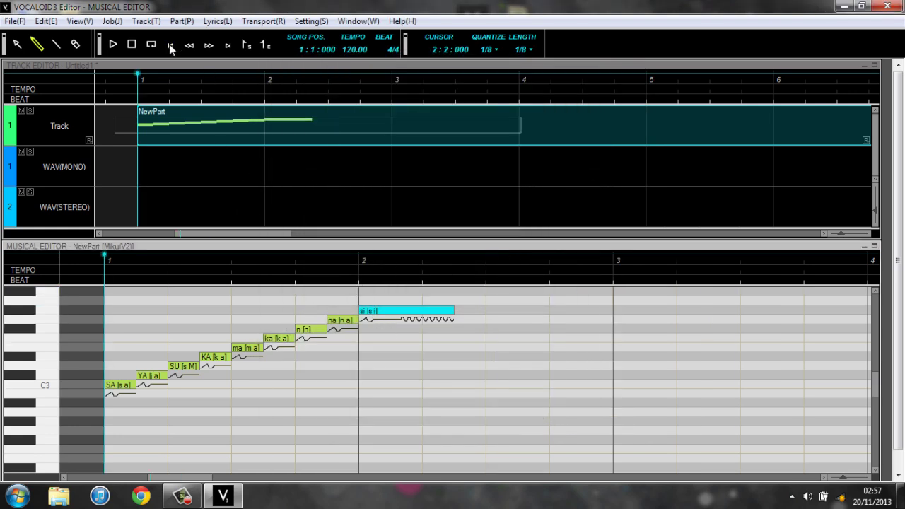
click(115, 47)
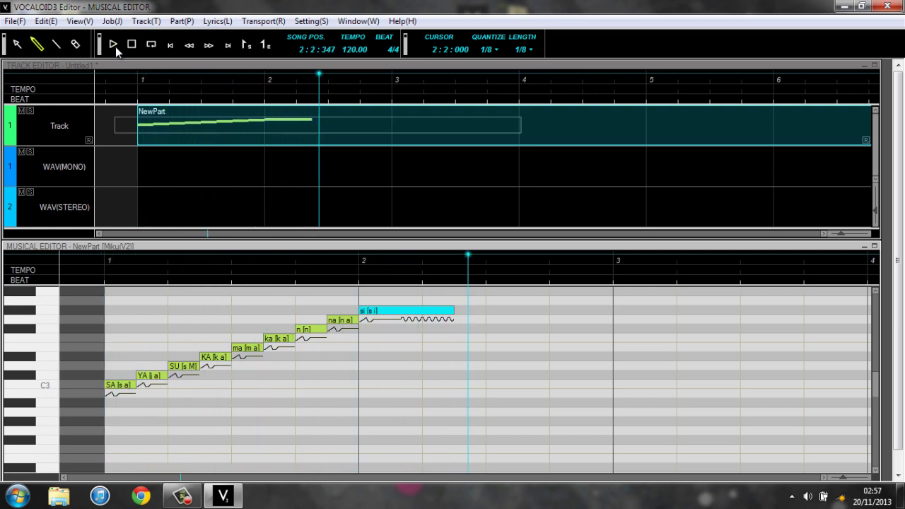
click(115, 46)
Move SA to B2, YA to D3, SU to C3, and lower KA, ka and si
drag(122, 390, 150, 366)
click(183, 367)
drag(183, 391, 186, 396)
drag(210, 359, 275, 360)
drag(304, 334, 338, 351)
drag(373, 320, 372, 336)
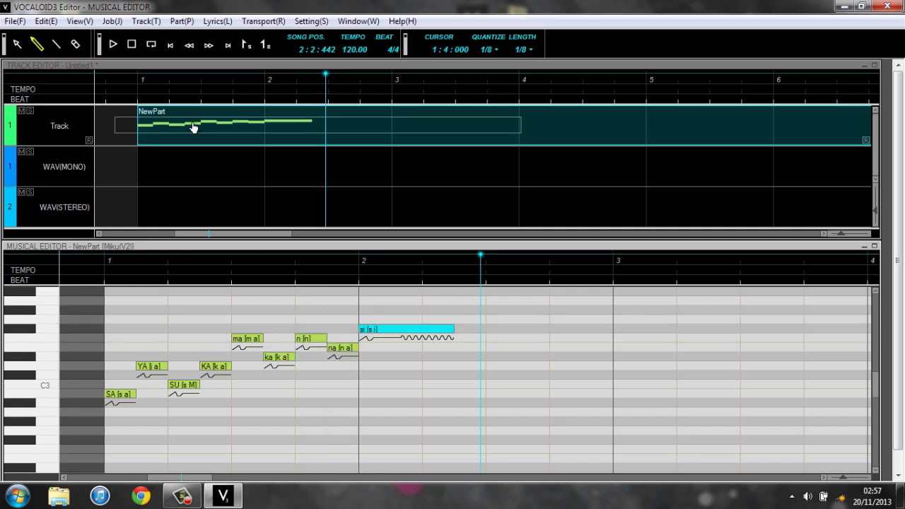
click(170, 48)
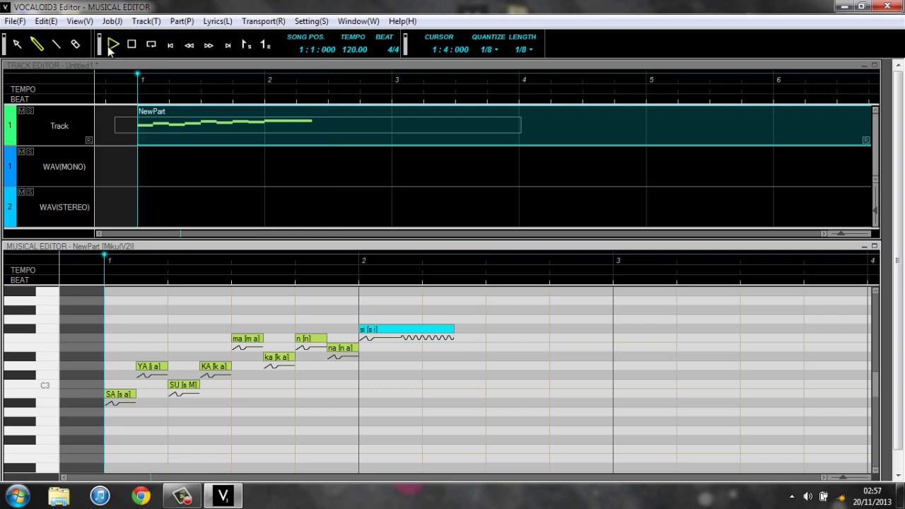
click(110, 48)
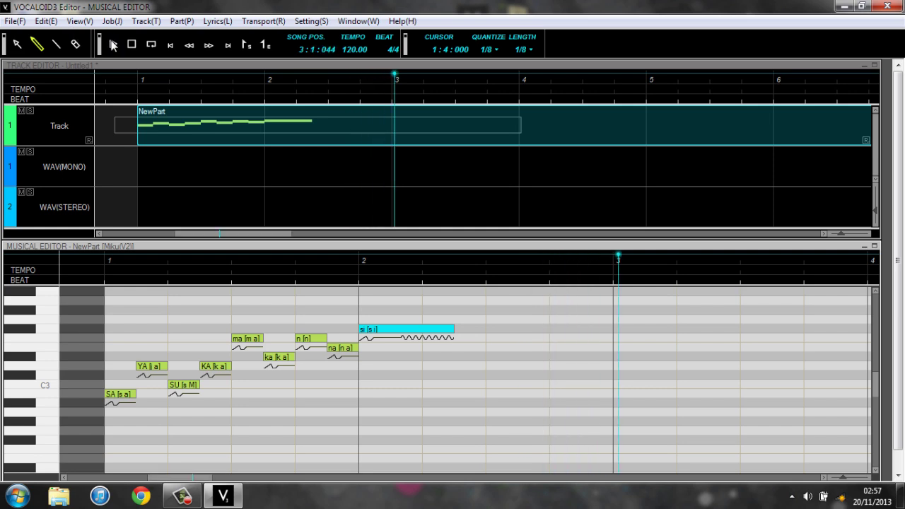
click(172, 45)
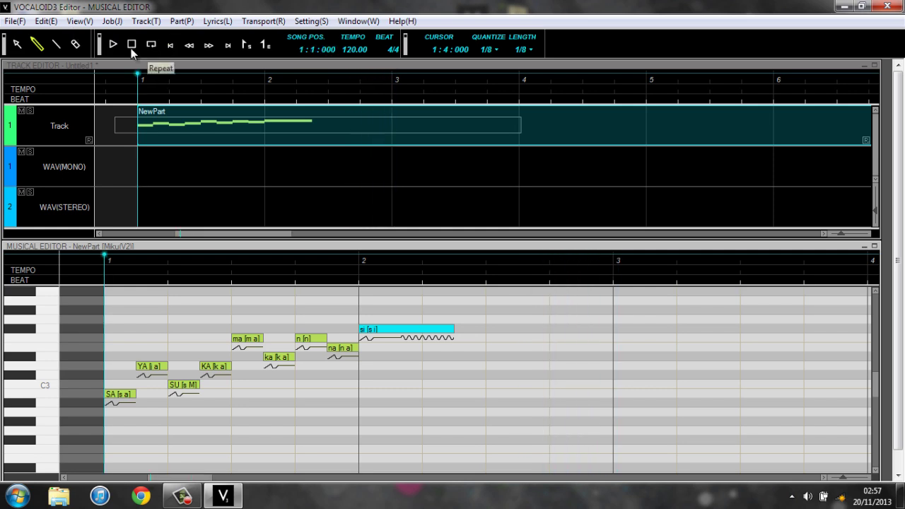
click(111, 45)
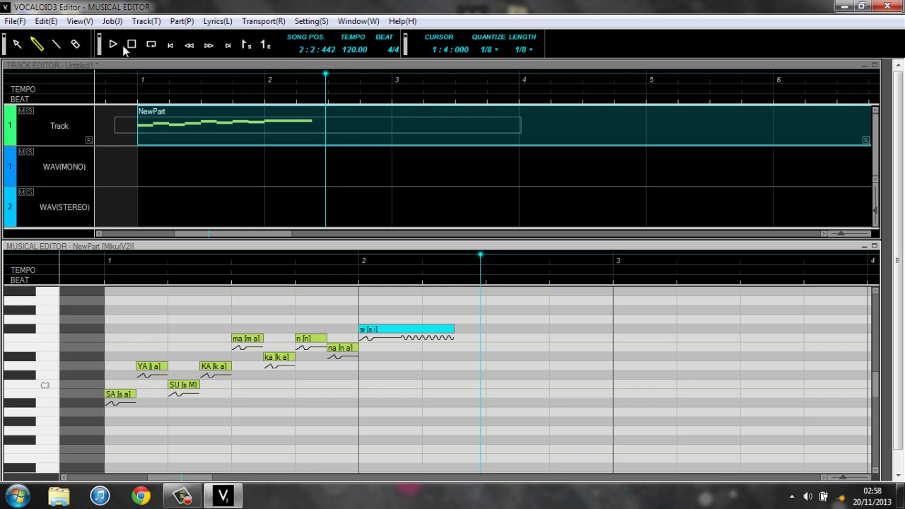
Draw four 'a' notes after si, raise one a semitone, switch to Arrow, and open Help > User Manual
mouse_move(459, 391)
mouse_down()
mouse_move(521, 384)
mouse_move(557, 365)
mouse_move(582, 369)
mouse_up()
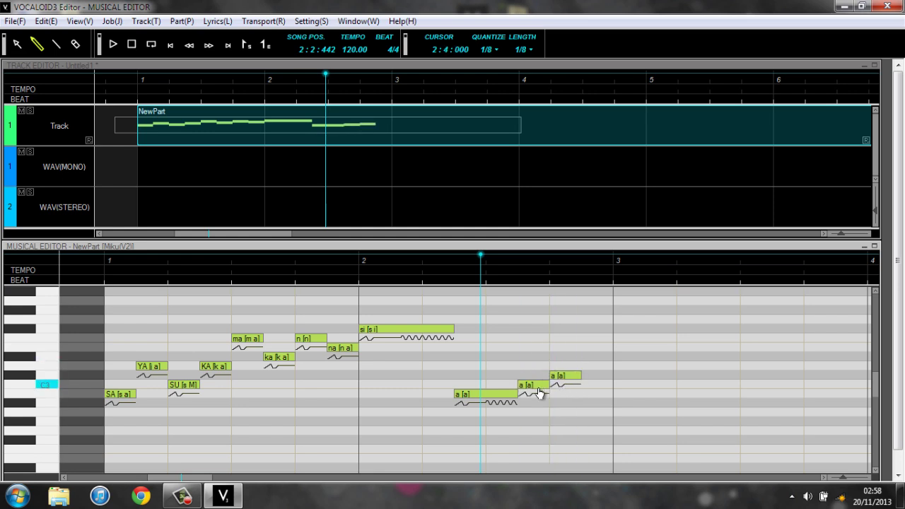
mouse_move(535, 389)
mouse_down()
mouse_move(541, 377)
mouse_move(630, 350)
mouse_move(644, 361)
mouse_up()
key(ctrl+w)
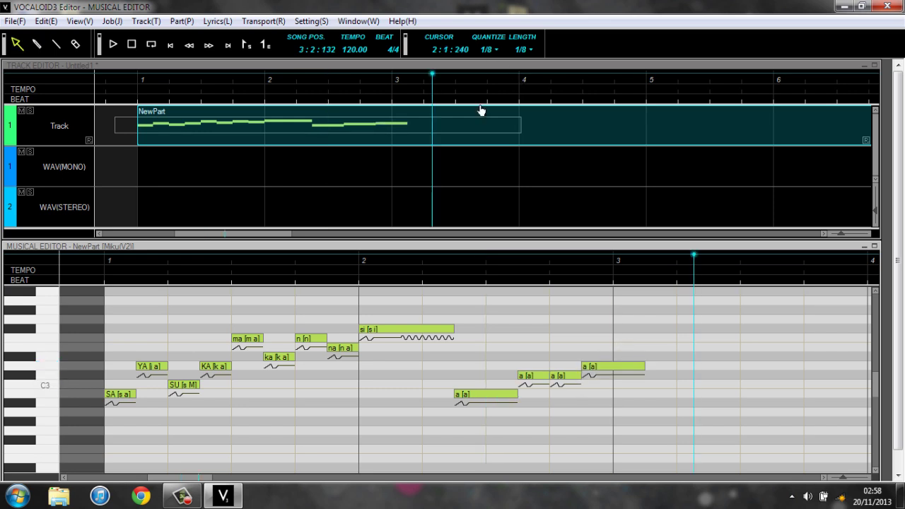
click(403, 21)
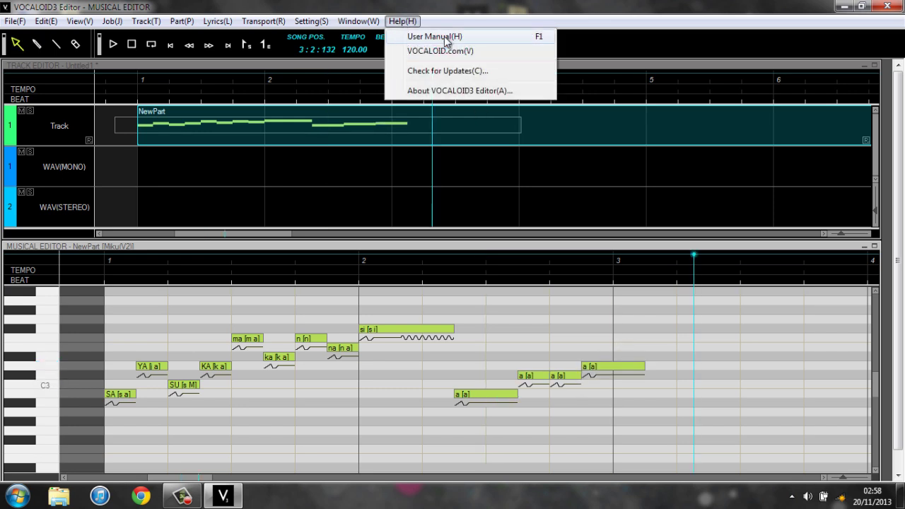
click(445, 39)
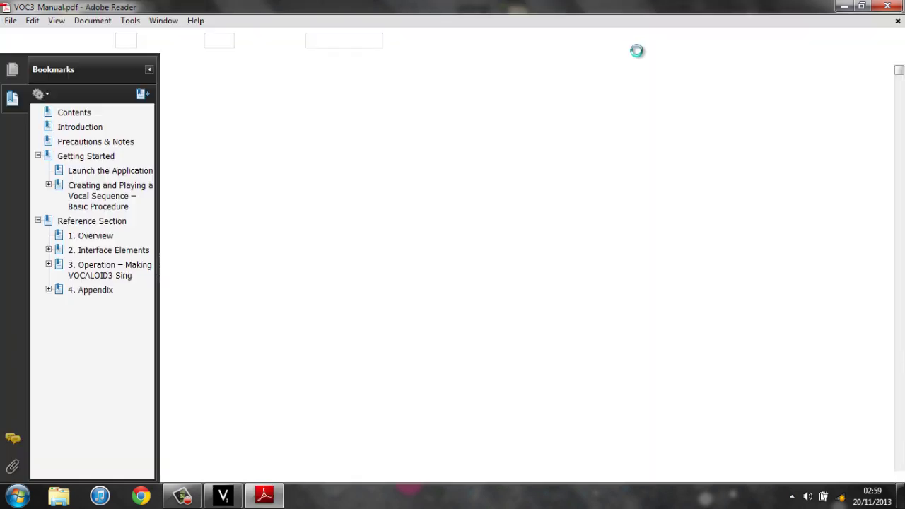
scroll(553, 196, down, 1)
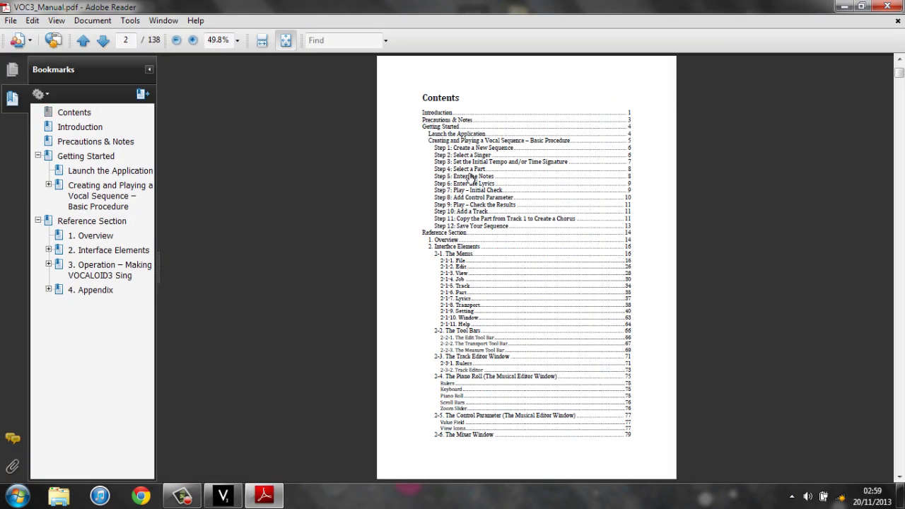
scroll(539, 203, up, 1)
click(889, 6)
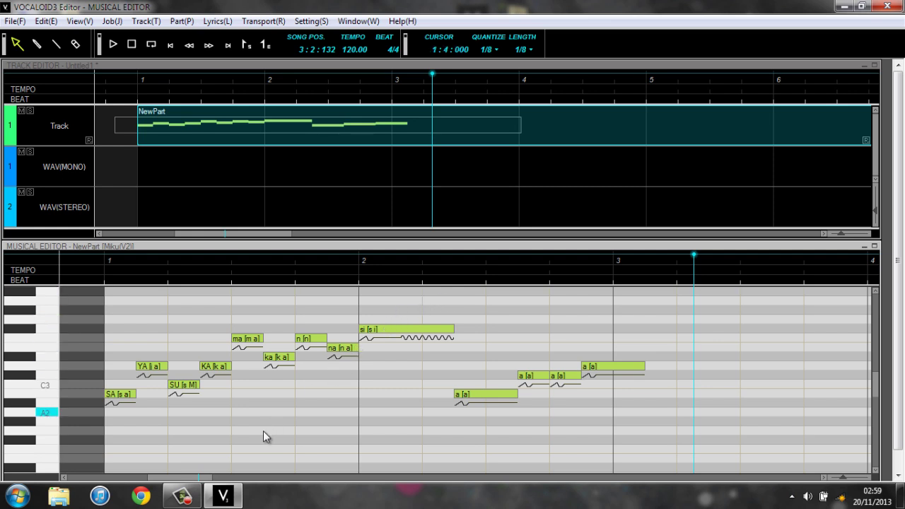
click(183, 496)
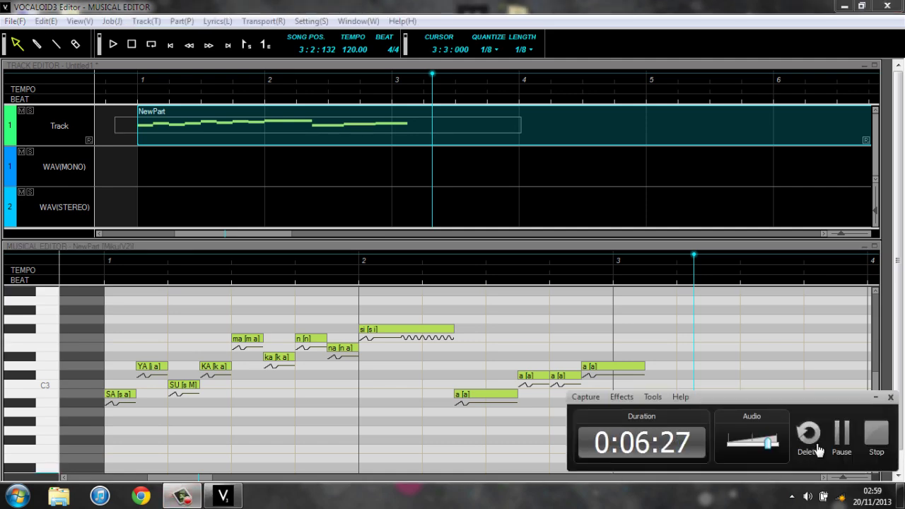